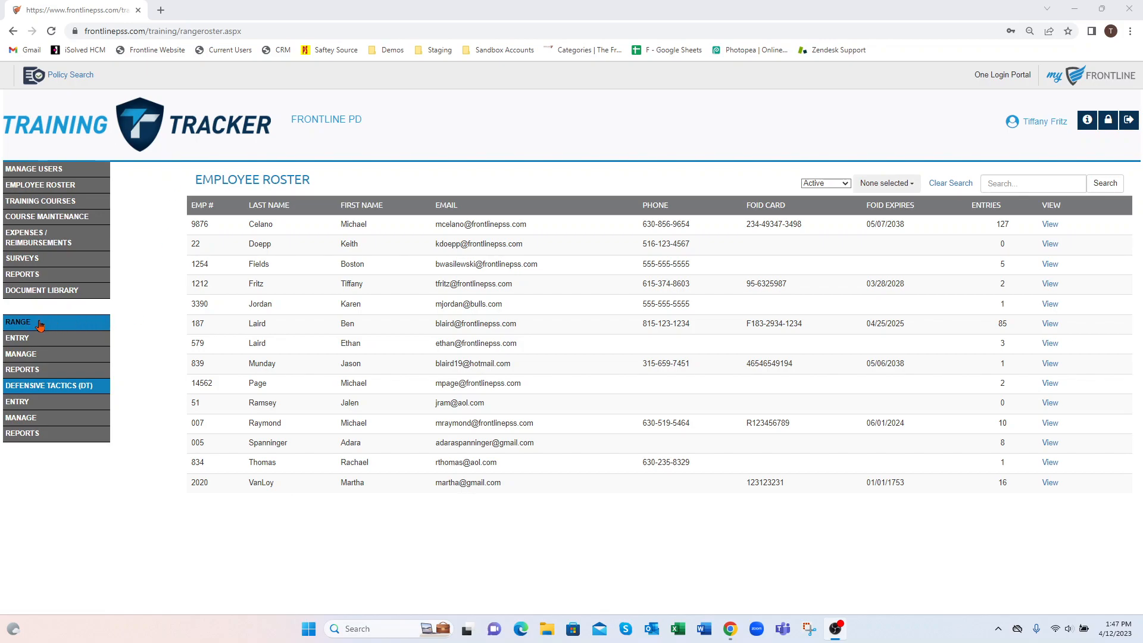
Open a new range entry form and select the signed-in account holder as the officer
{"action": "left_click", "coordinate": [33, 339]}
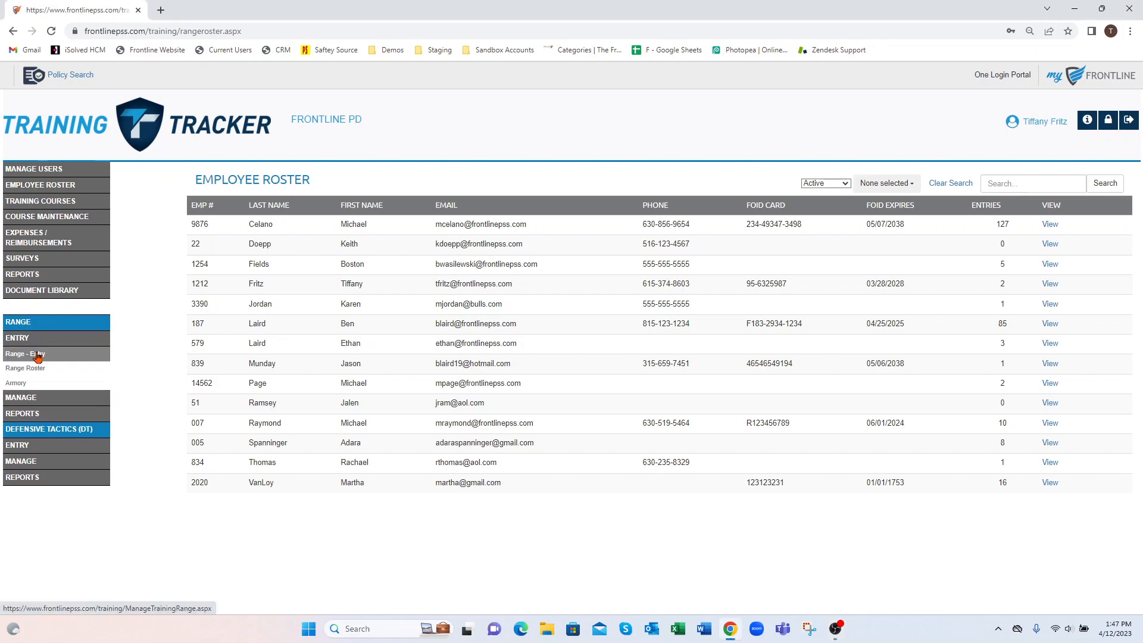
{"action": "left_click", "coordinate": [43, 356]}
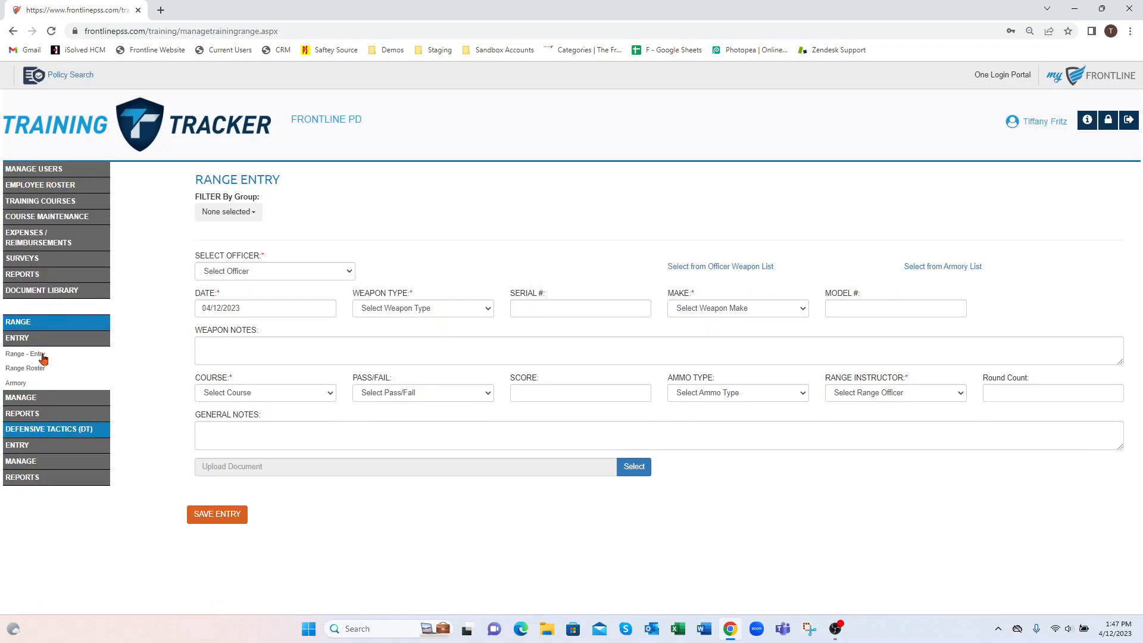
{"action": "left_click", "coordinate": [255, 272]}
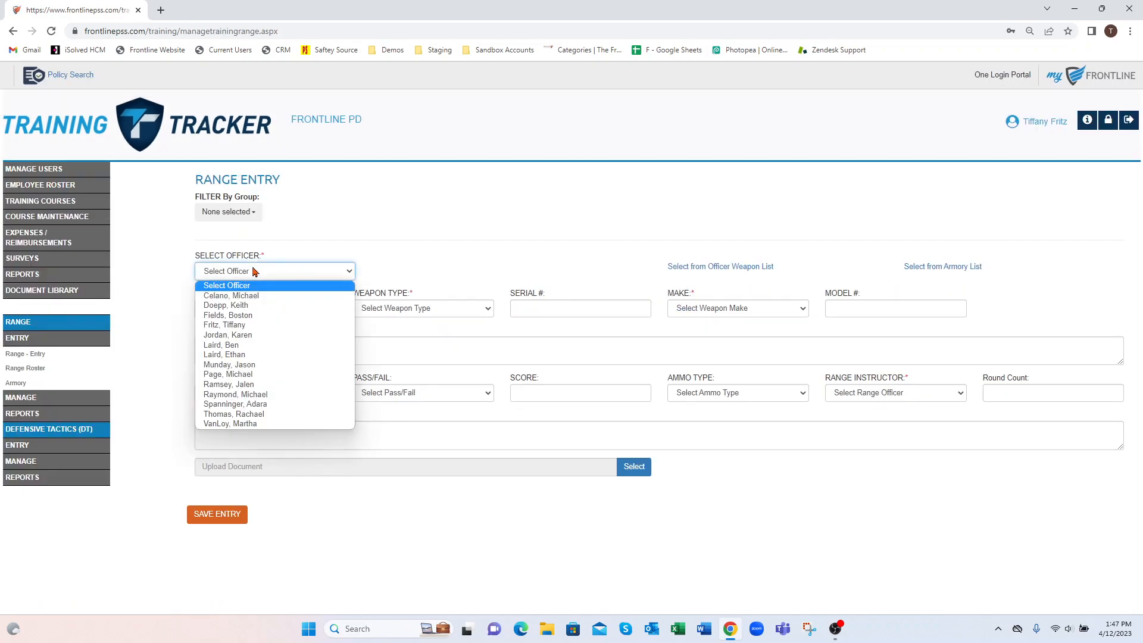
{"action": "left_click", "coordinate": [256, 325]}
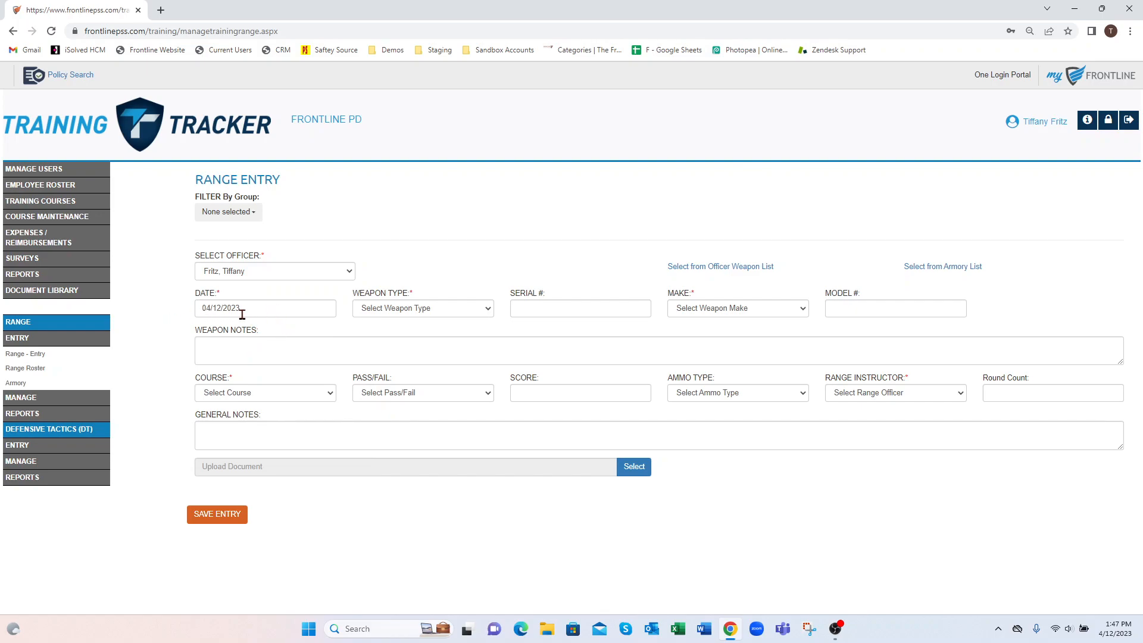
Add the Sig Sauer handgun, model 6578, from the officer's weapon list, and look at the armory list without choosing a weapon
{"action": "left_click", "coordinate": [416, 314]}
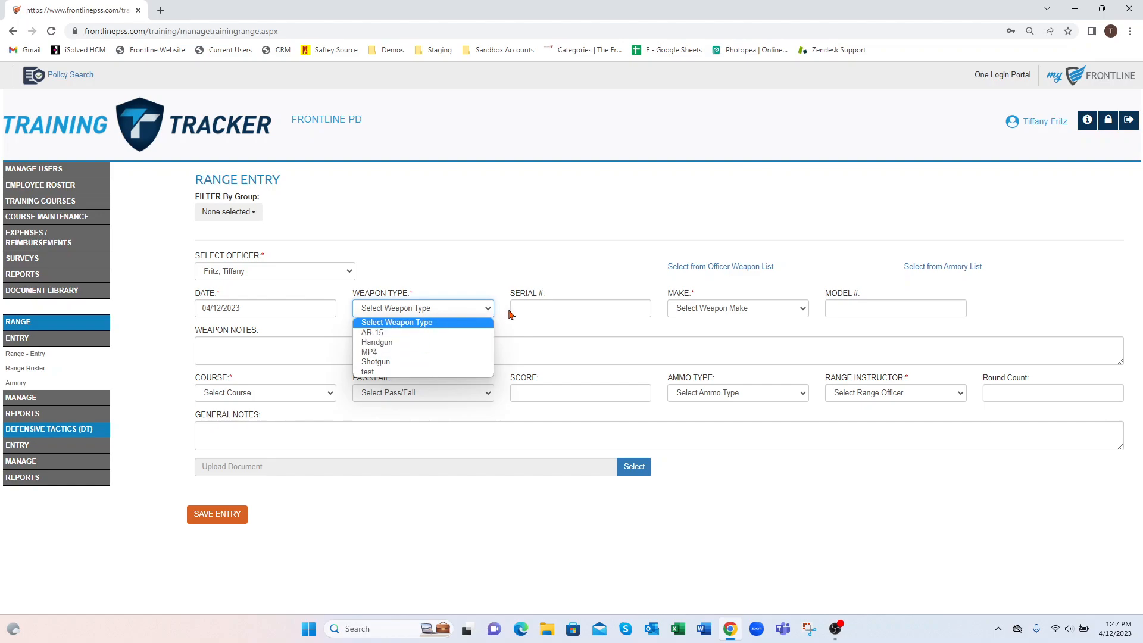
{"action": "left_click", "coordinate": [727, 268]}
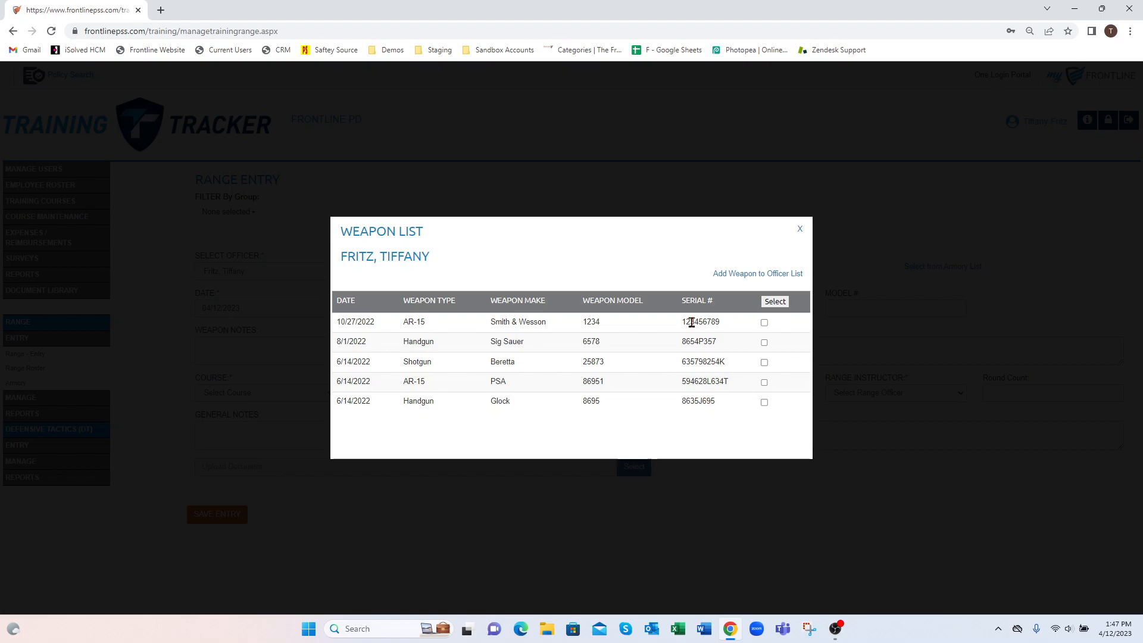
{"action": "left_click", "coordinate": [764, 343]}
{"action": "left_click", "coordinate": [775, 301]}
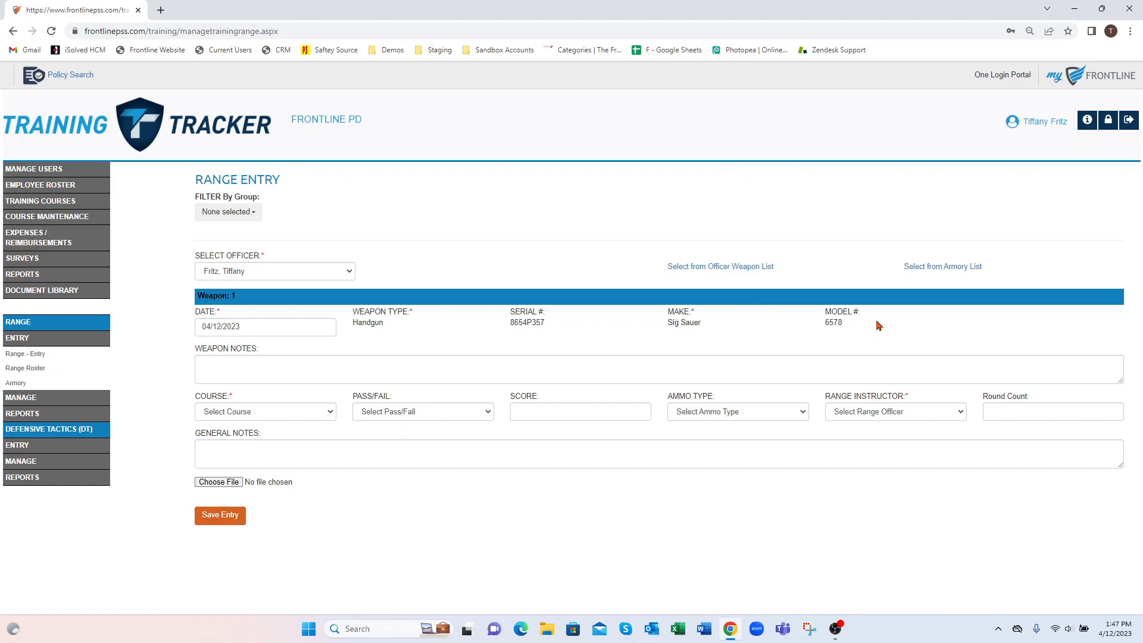
{"action": "left_click", "coordinate": [947, 268]}
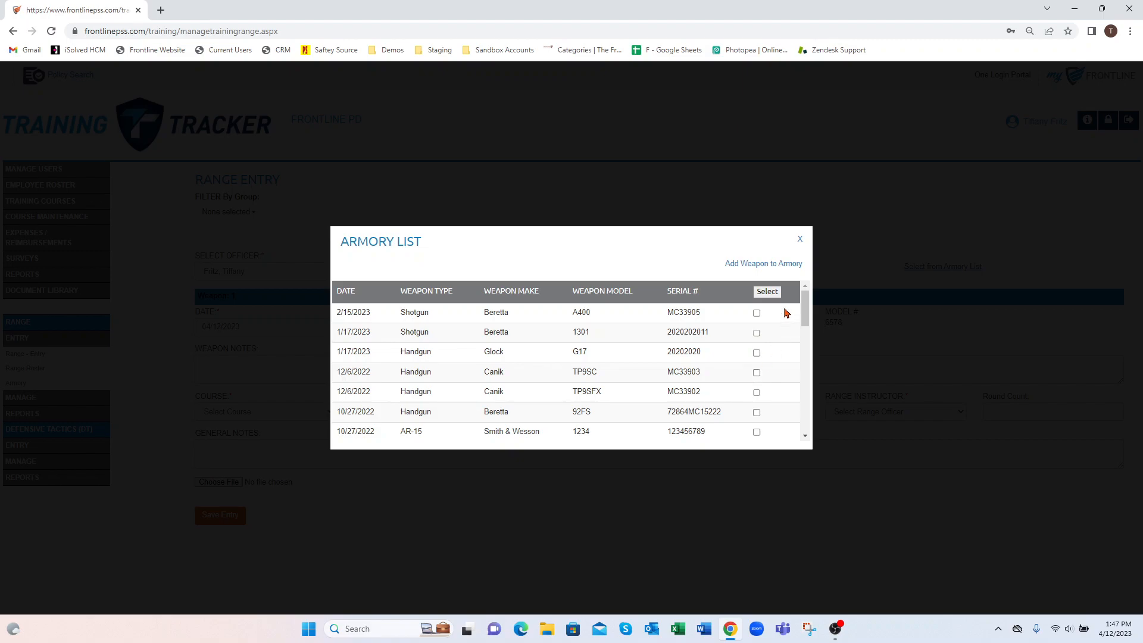
{"action": "left_click", "coordinate": [799, 240]}
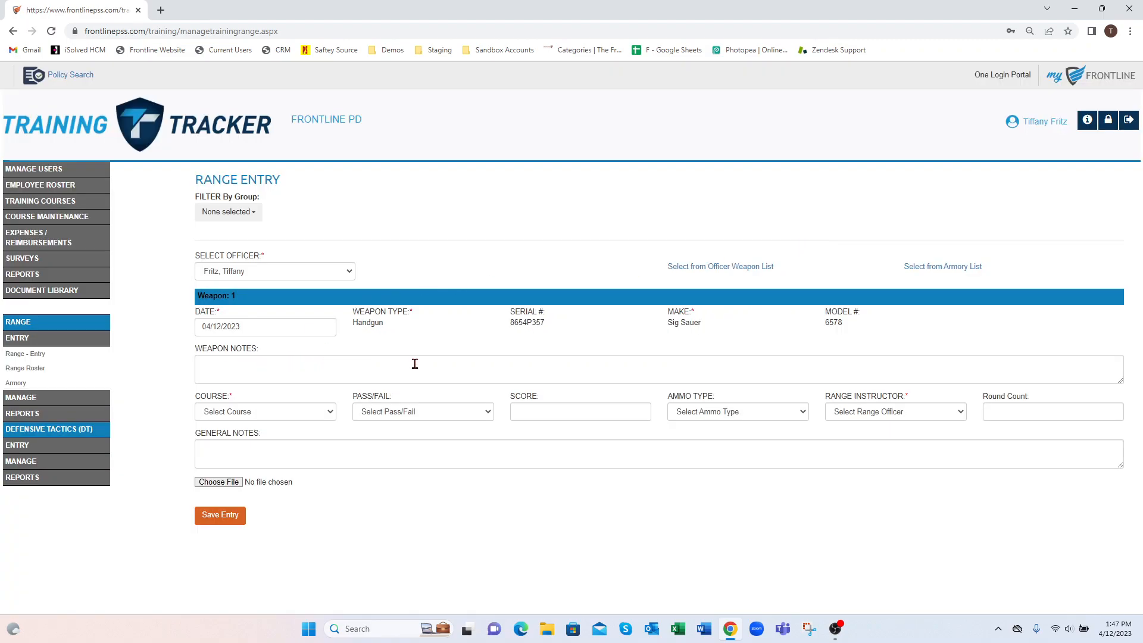
Set the entry's course to State Qualification, result to Pass, score to 100 and ammo type to .40 CAL
{"action": "left_click", "coordinate": [250, 412]}
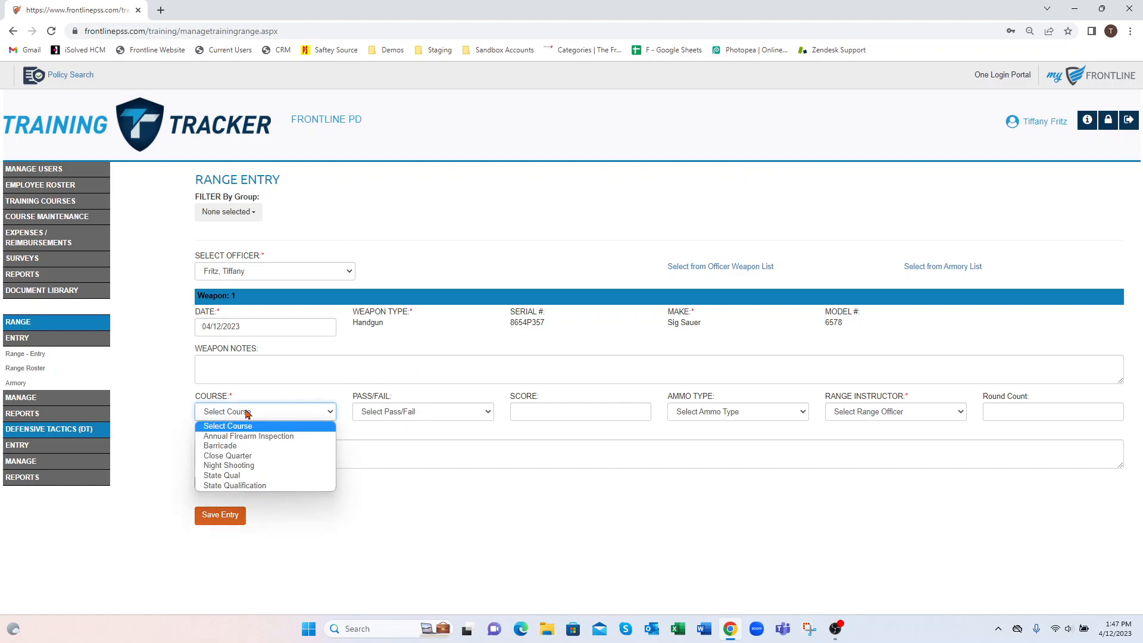
{"action": "left_click", "coordinate": [273, 486]}
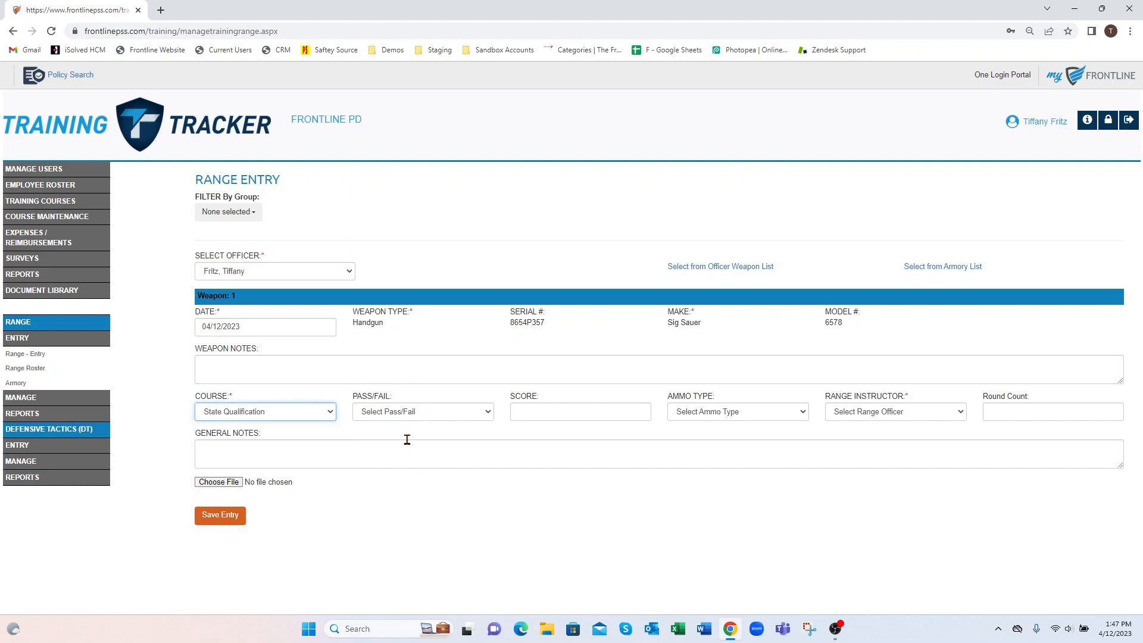
{"action": "left_click", "coordinate": [409, 415]}
{"action": "left_click", "coordinate": [413, 438]}
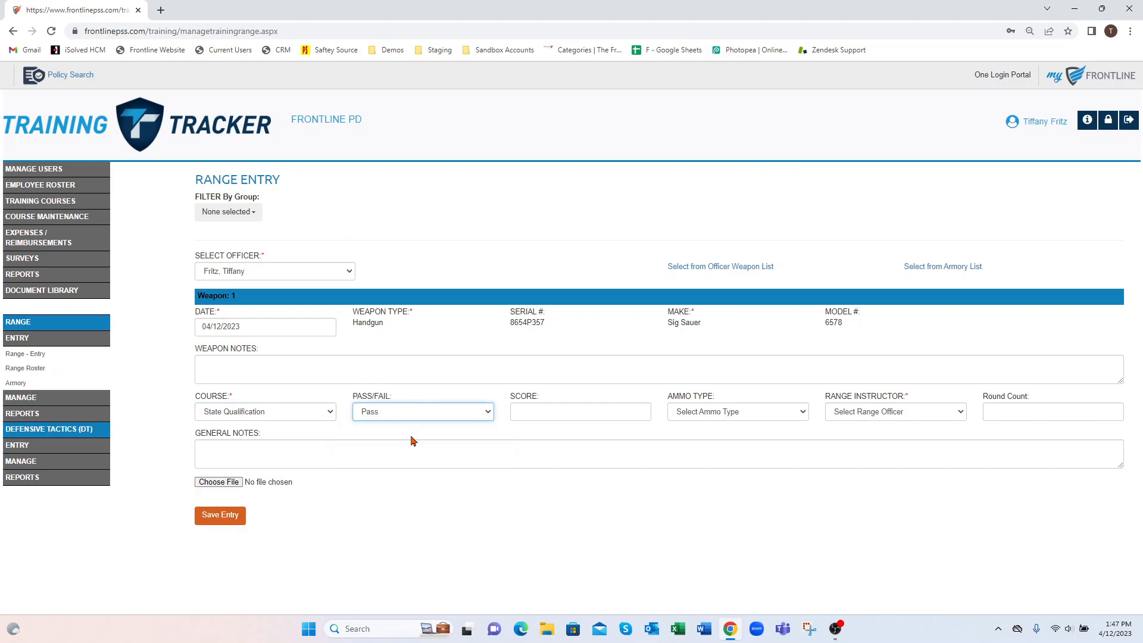
{"action": "left_click", "coordinate": [569, 411]}
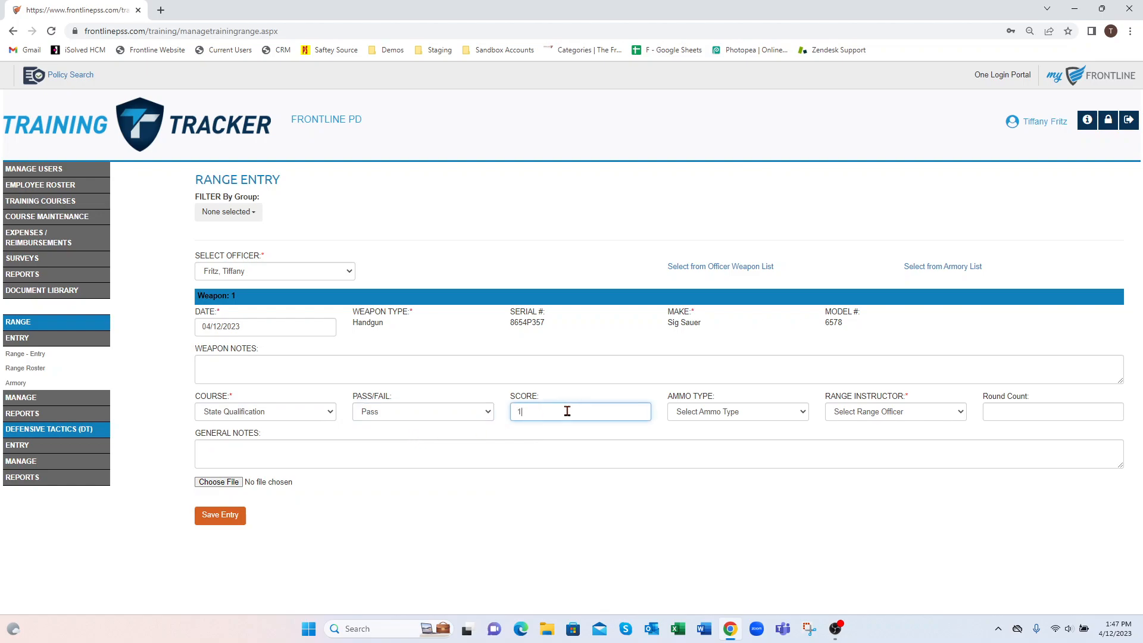
{"action": "left_click", "coordinate": [713, 415]}
{"action": "left_click", "coordinate": [710, 453]}
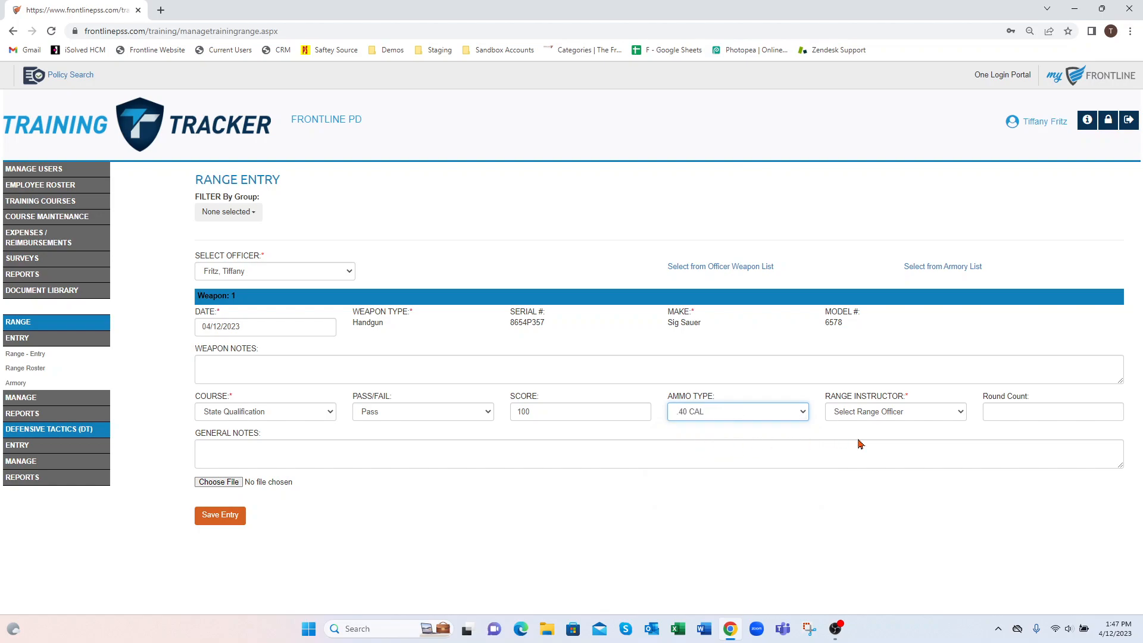
Choose the range instructor, set the round count to 50 and save the range entry
{"action": "left_click", "coordinate": [886, 415]}
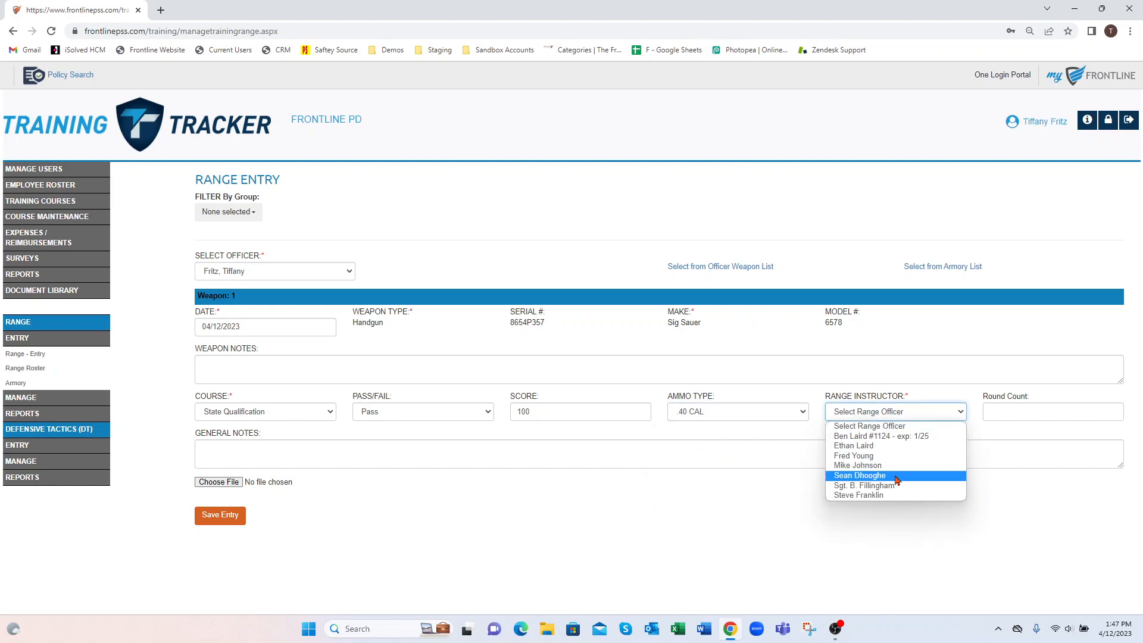
{"action": "left_click", "coordinate": [898, 477]}
{"action": "left_click", "coordinate": [1014, 410]}
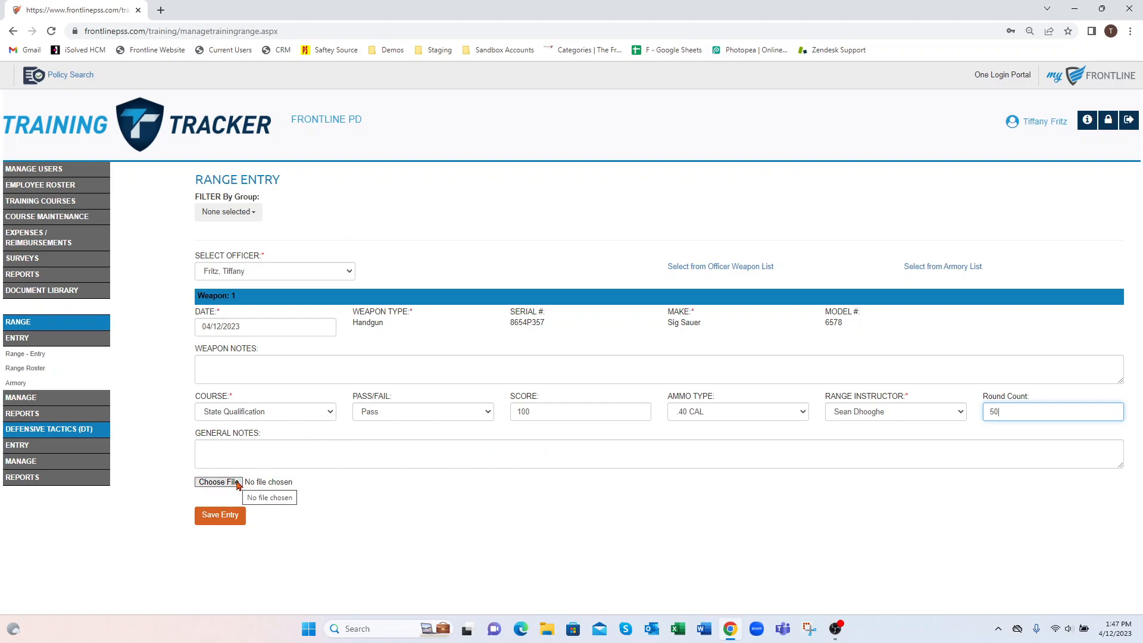
{"action": "left_click", "coordinate": [231, 516]}
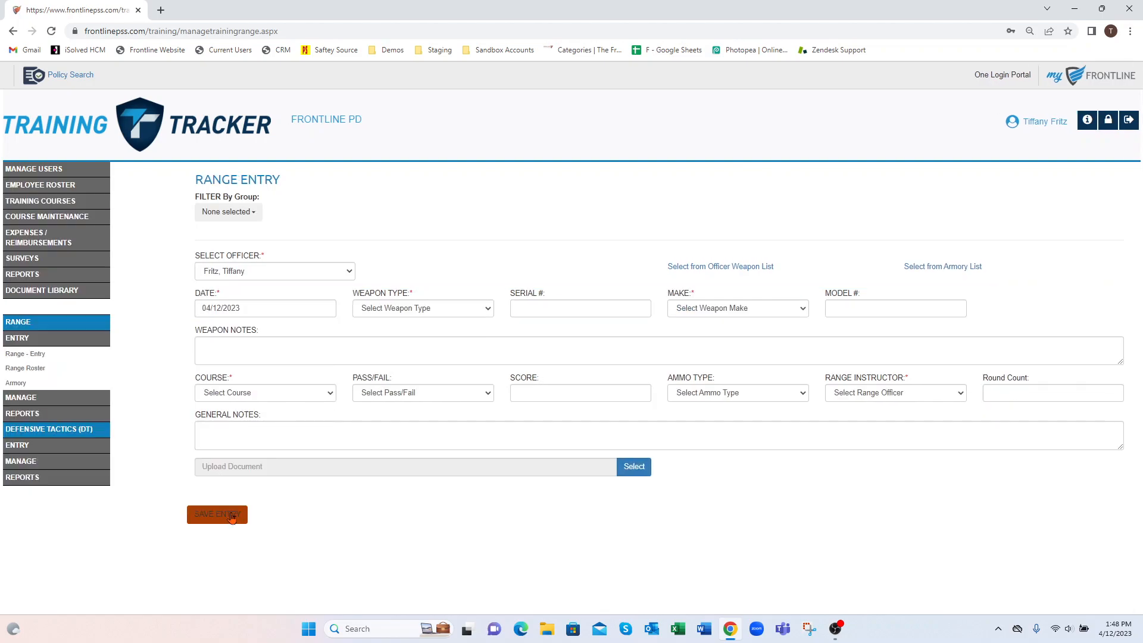
View the same officer's range records from the range roster
{"action": "left_click", "coordinate": [38, 370]}
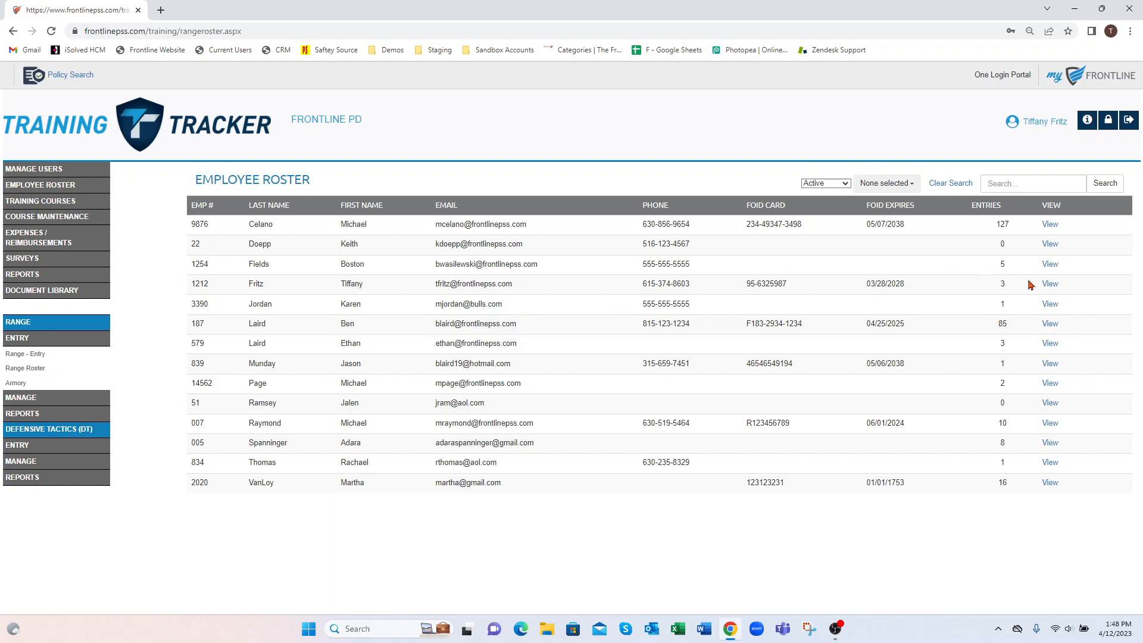
{"action": "left_click", "coordinate": [1051, 285]}
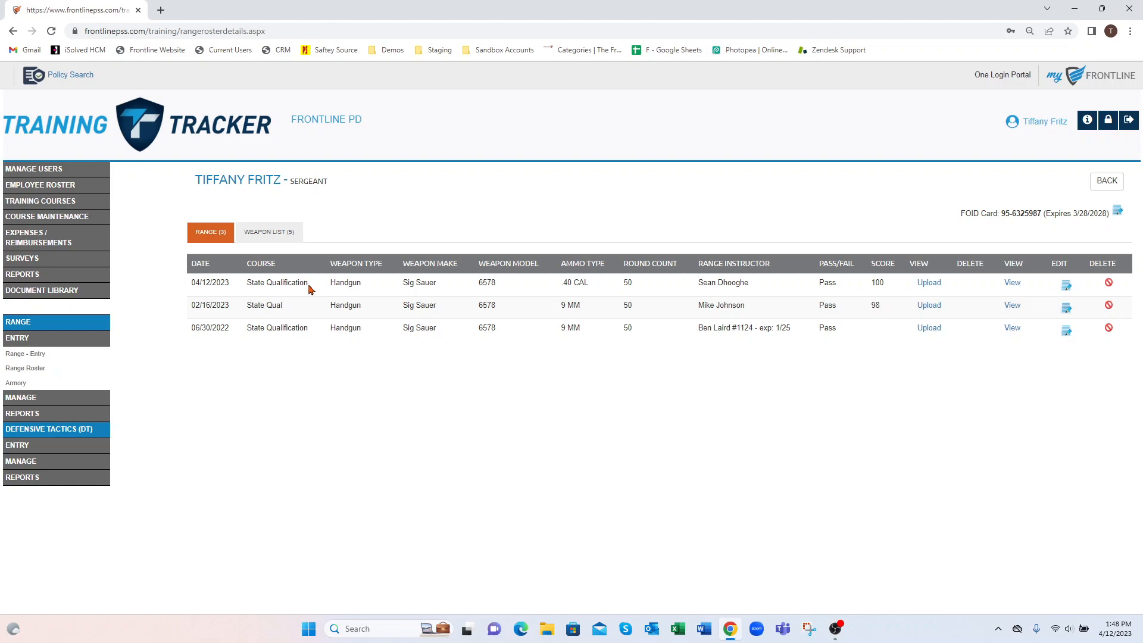
Run a range report filtered by the State Qualification course and the Handgun weapon type
{"action": "left_click", "coordinate": [65, 415]}
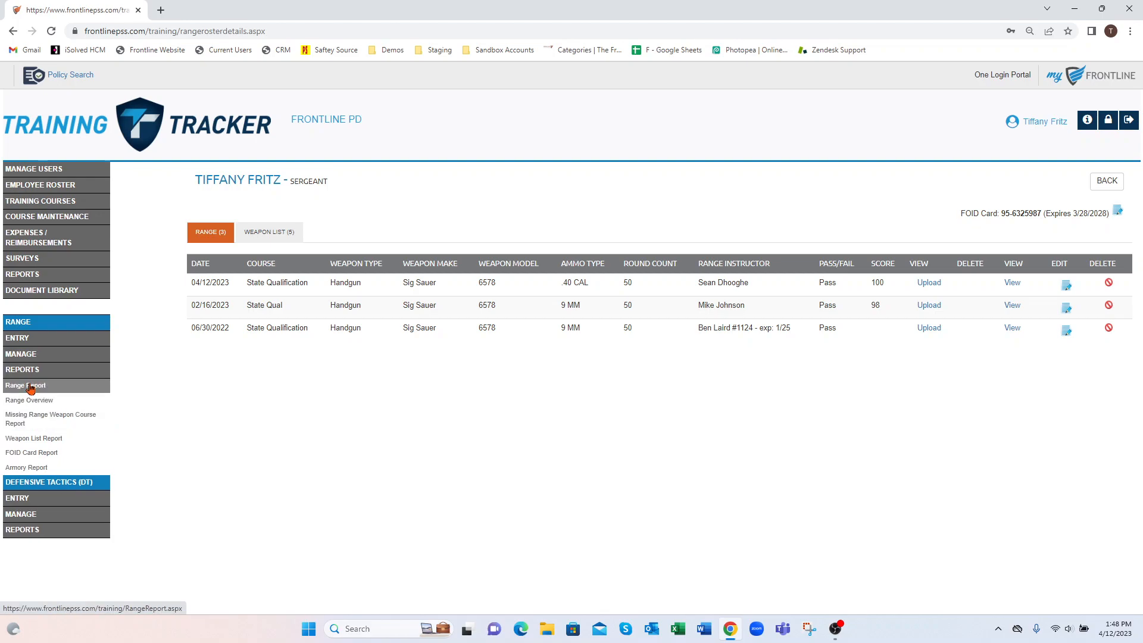
{"action": "left_click", "coordinate": [59, 390]}
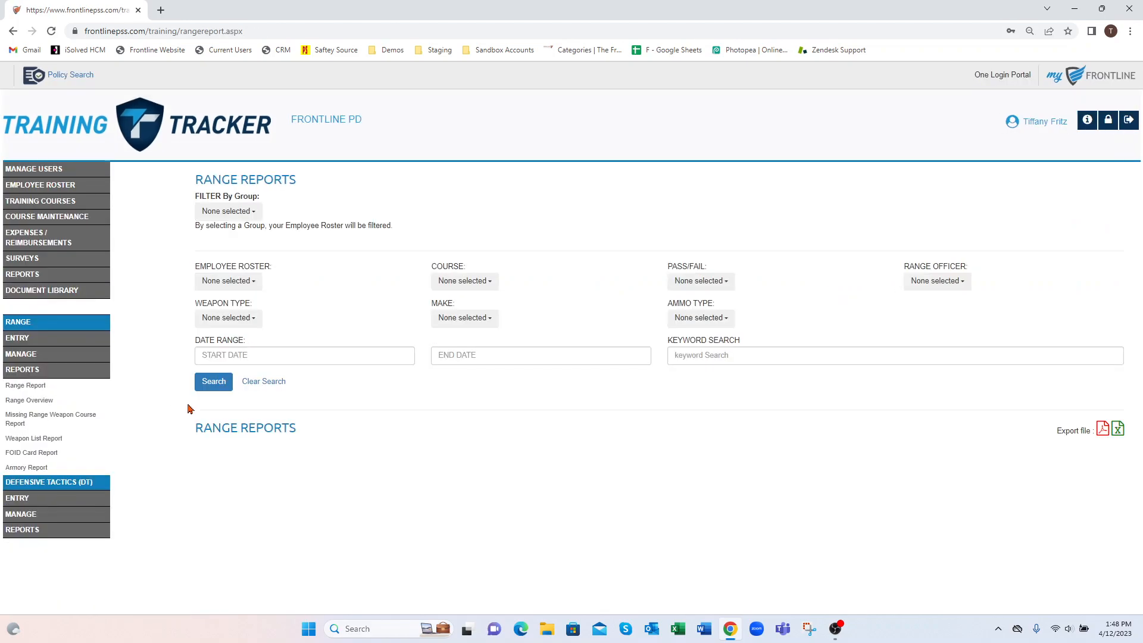
{"action": "left_click", "coordinate": [454, 283]}
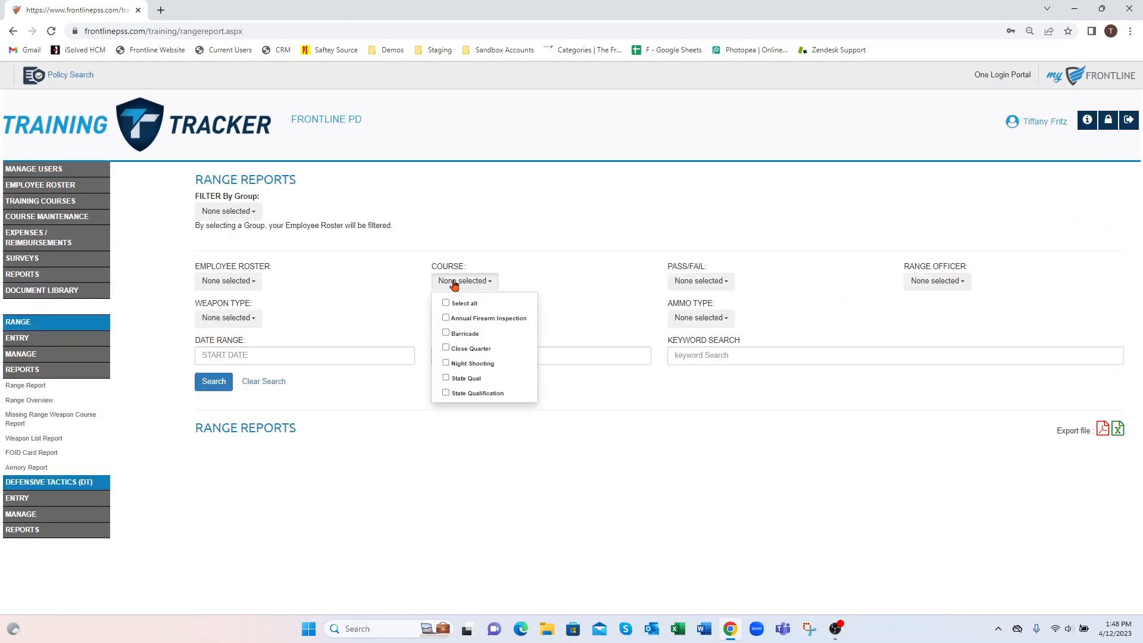
{"action": "left_click", "coordinate": [478, 393]}
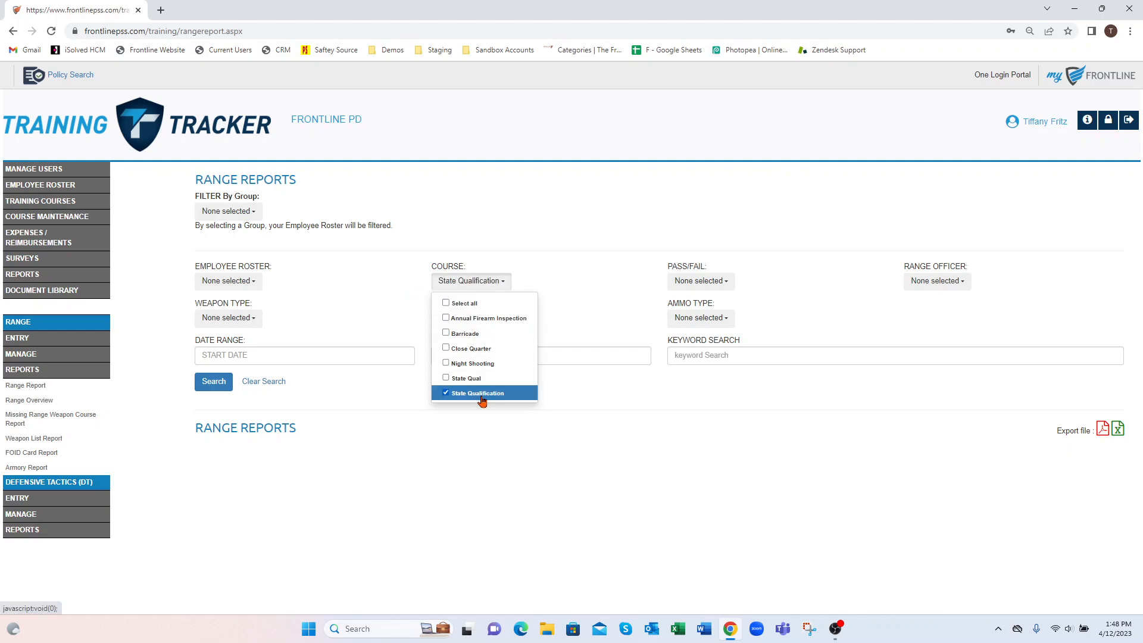
{"action": "left_click", "coordinate": [241, 318]}
{"action": "left_click", "coordinate": [236, 370]}
{"action": "left_click", "coordinate": [319, 329]}
{"action": "left_click", "coordinate": [212, 383]}
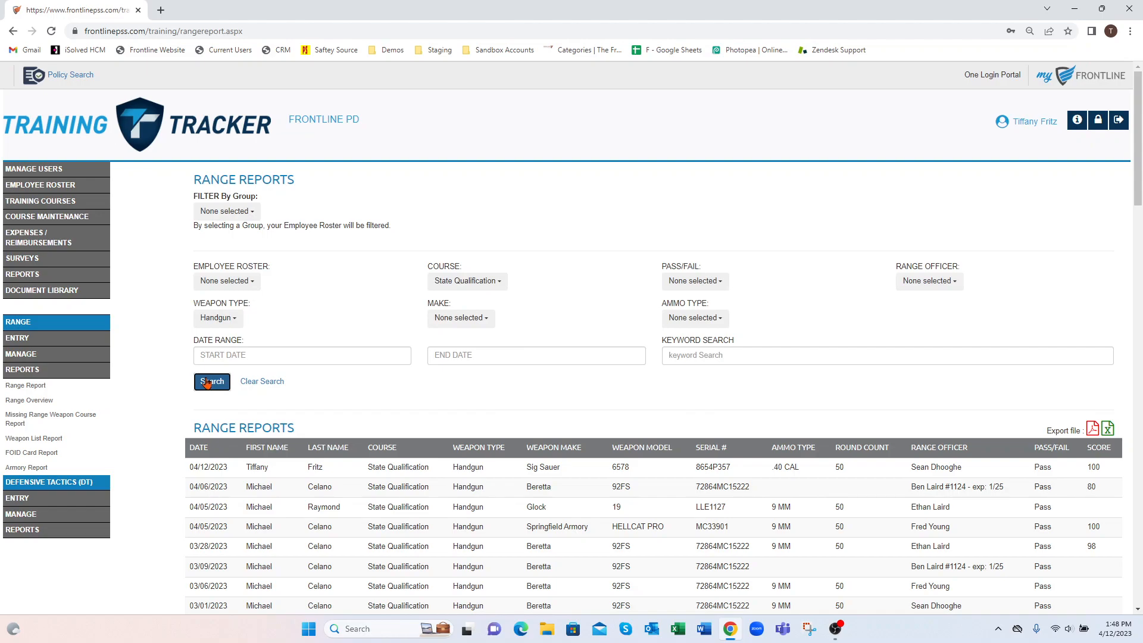
{"action": "scroll", "coordinate": [408, 411], "scroll_direction": "down", "scroll_amount": 1}
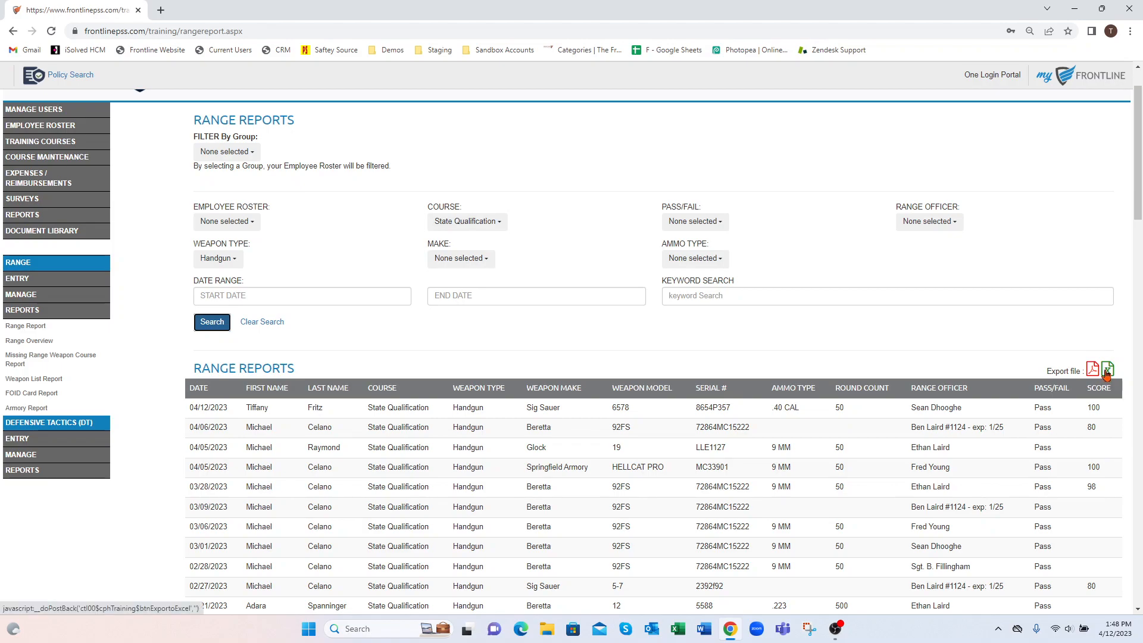
View the range overview of course expirations at full window size, and close it
{"action": "left_click", "coordinate": [53, 341]}
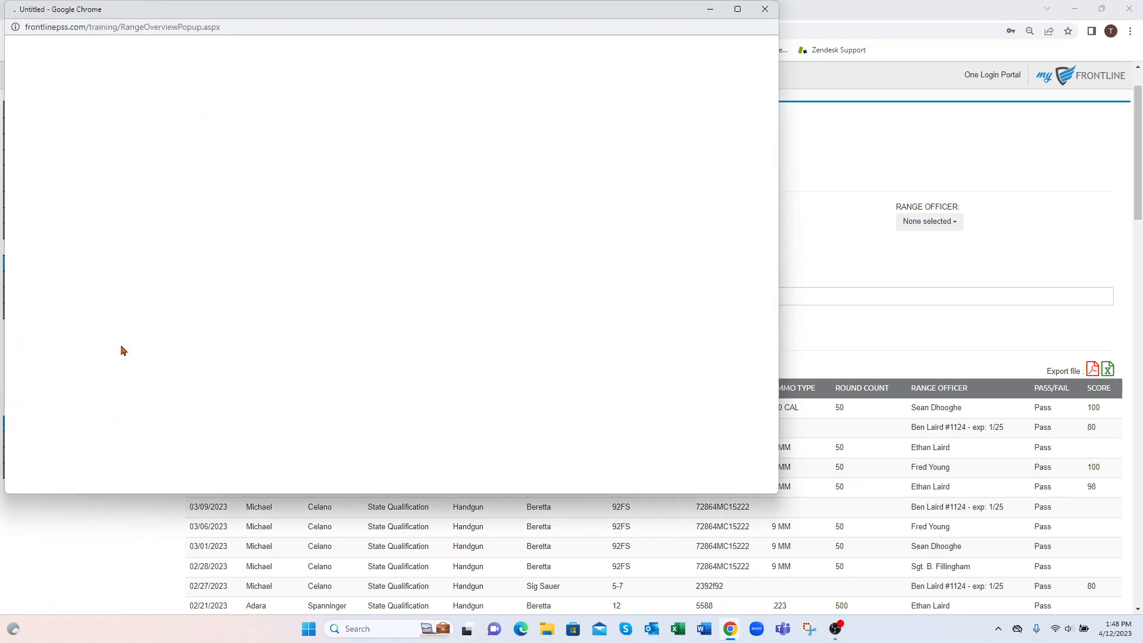
{"action": "left_click", "coordinate": [737, 9]}
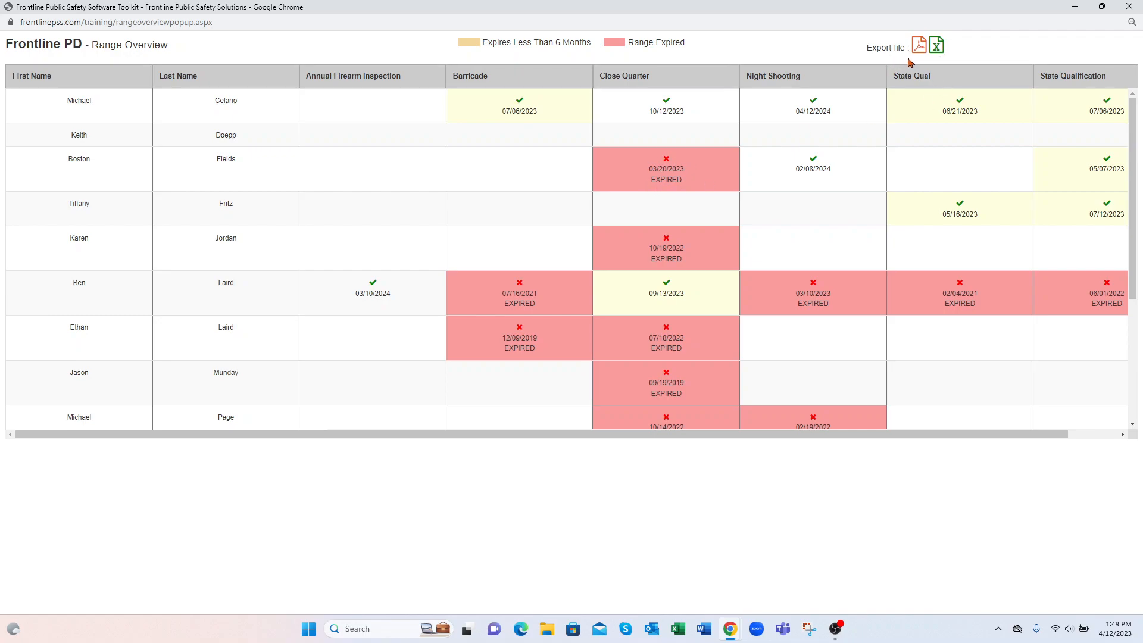
{"action": "left_click", "coordinate": [1130, 7]}
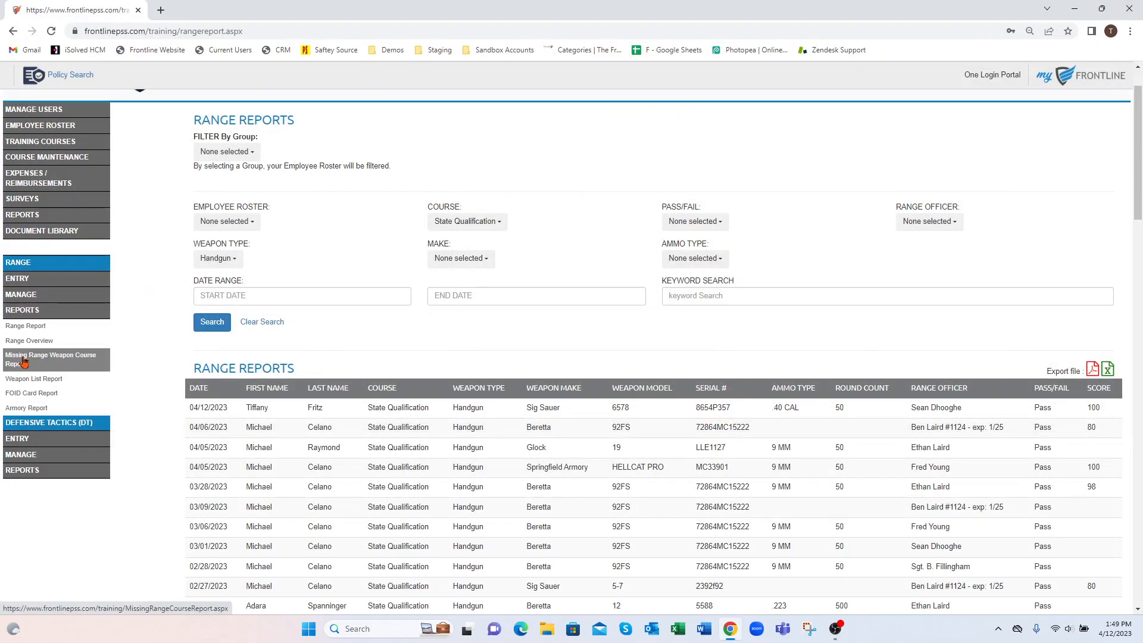
Run the Missing Range Weapon Course Report without any filters
{"action": "left_click", "coordinate": [65, 364]}
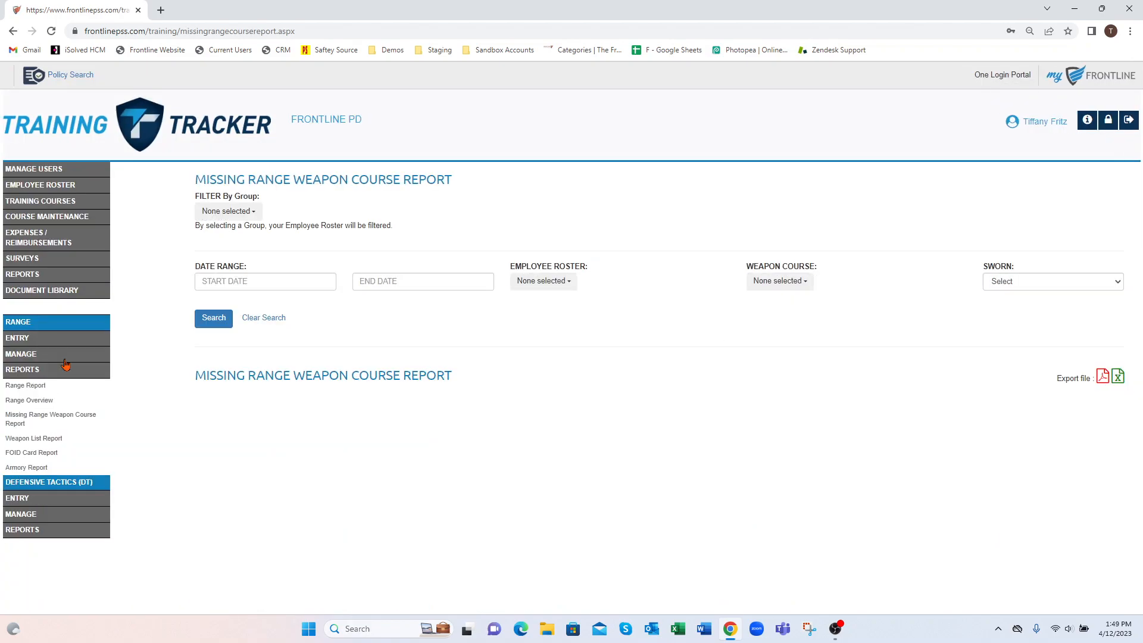
{"action": "left_click", "coordinate": [218, 319]}
{"action": "scroll", "coordinate": [240, 321], "scroll_direction": "down", "scroll_amount": 1}
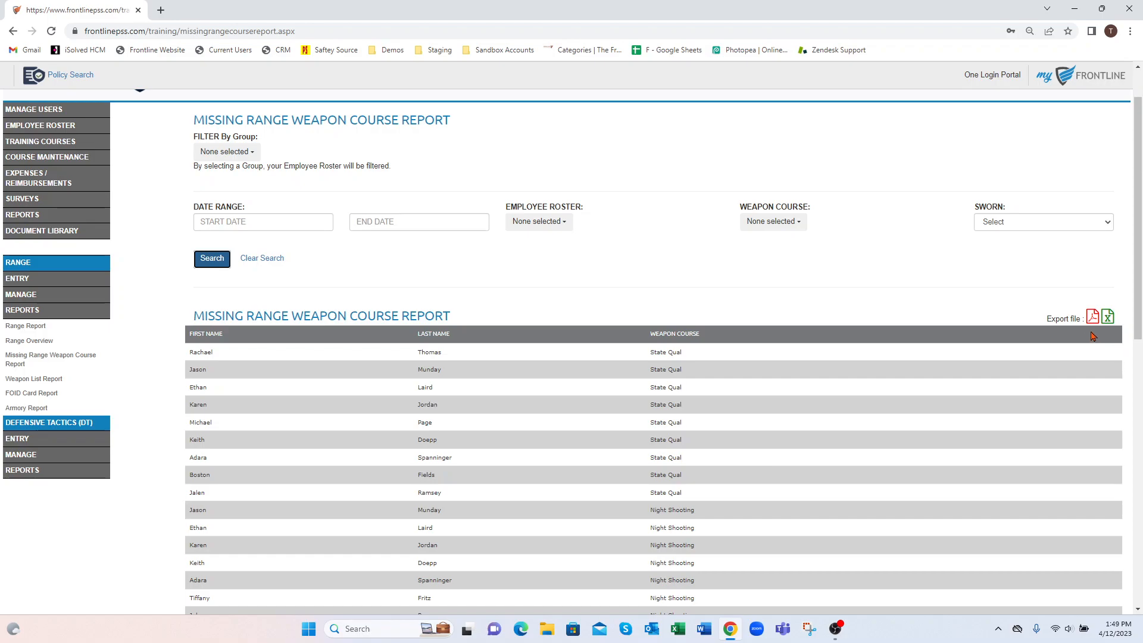
Run the Weapon List Report for the Handgun weapon type
{"action": "left_click", "coordinate": [53, 380]}
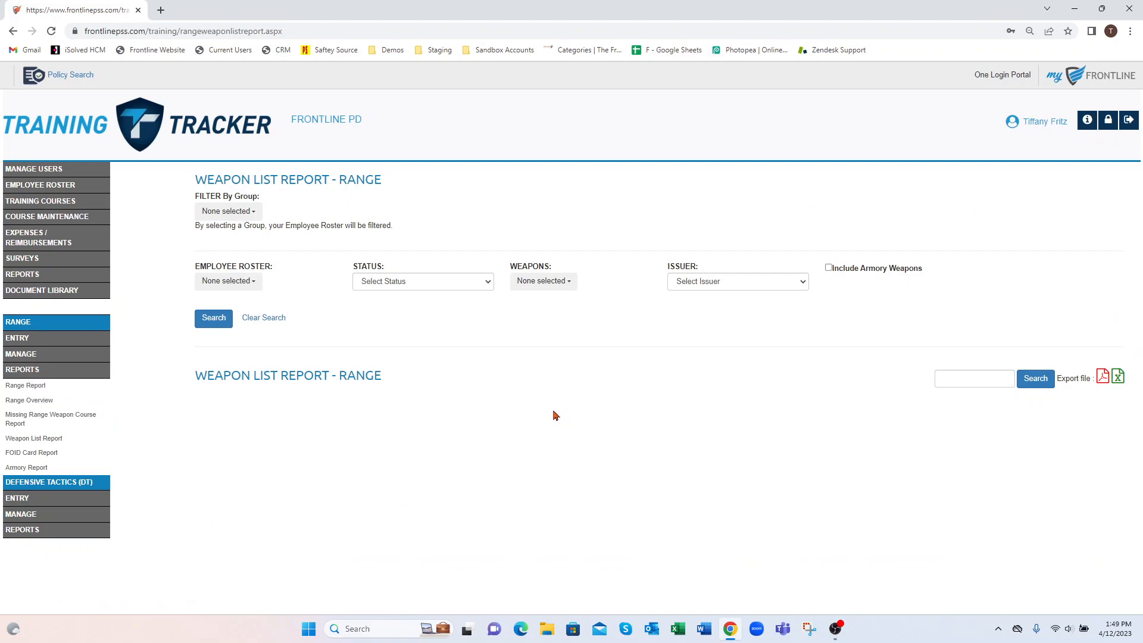
{"action": "left_click", "coordinate": [529, 284]}
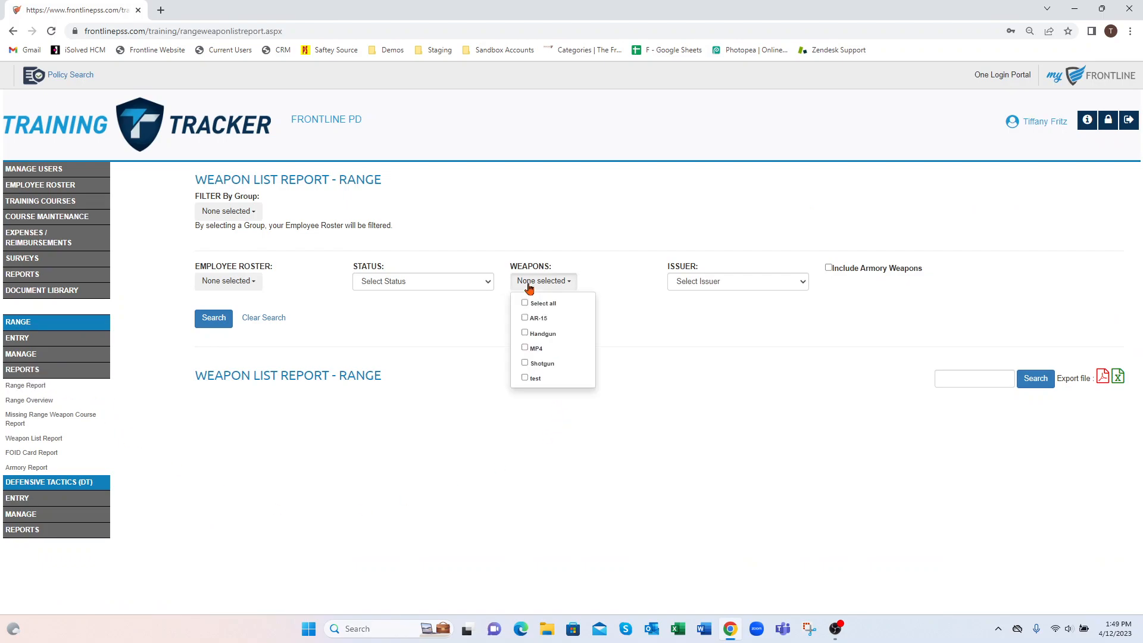
{"action": "left_click", "coordinate": [560, 337]}
{"action": "left_click", "coordinate": [220, 320]}
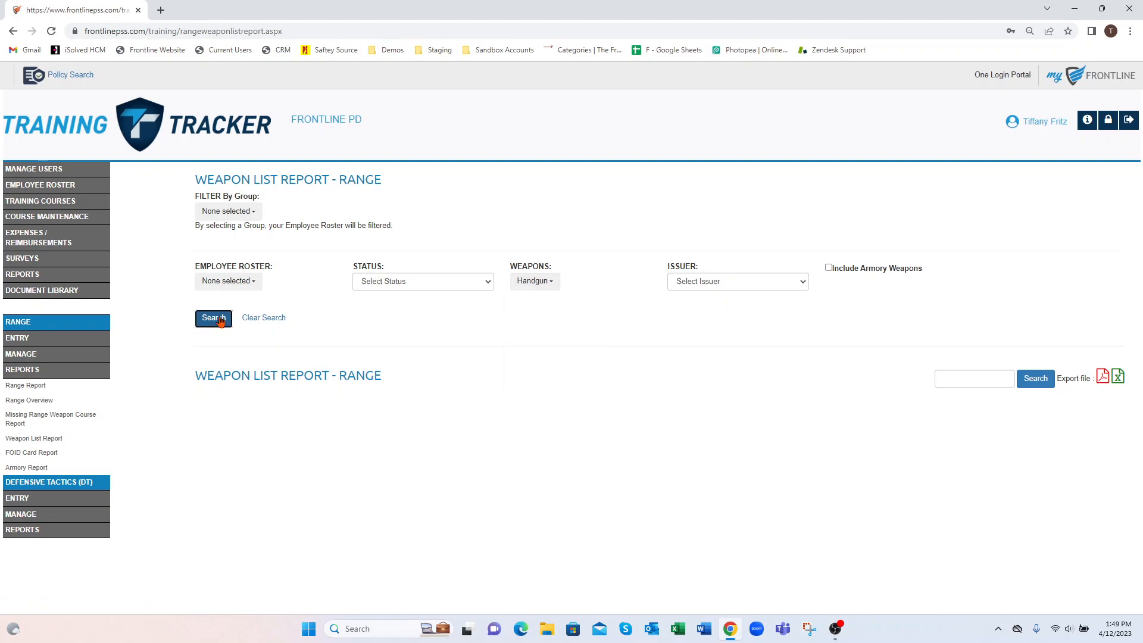
{"action": "scroll", "coordinate": [473, 354], "scroll_direction": "down", "scroll_amount": 1}
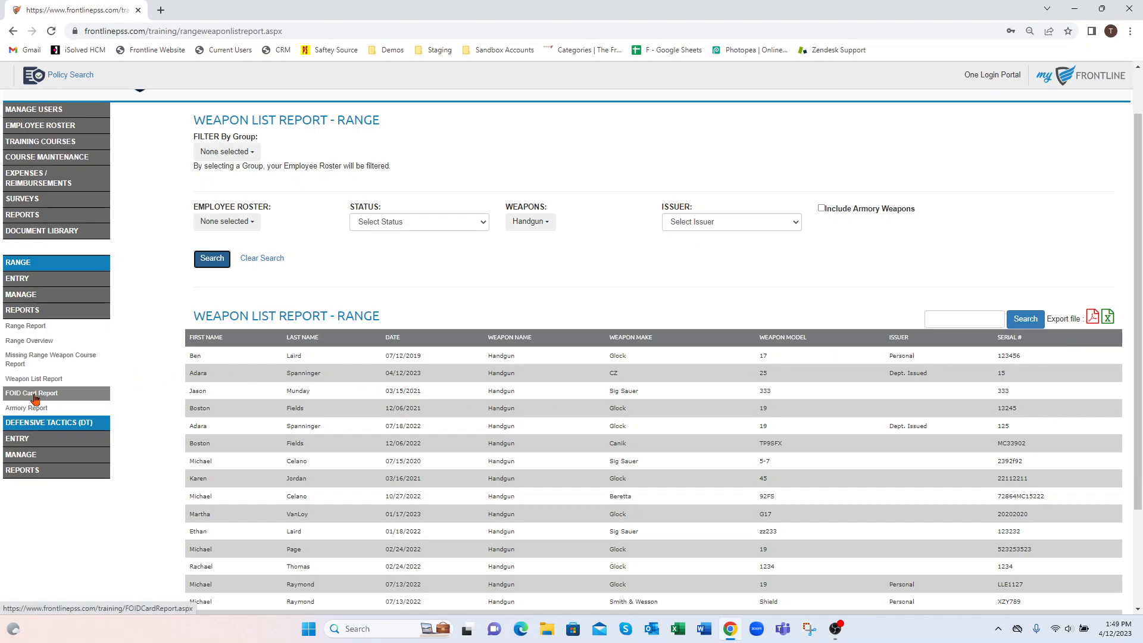
Run the FOID Card Report for all employees and view the Armory Report
{"action": "left_click", "coordinate": [76, 399]}
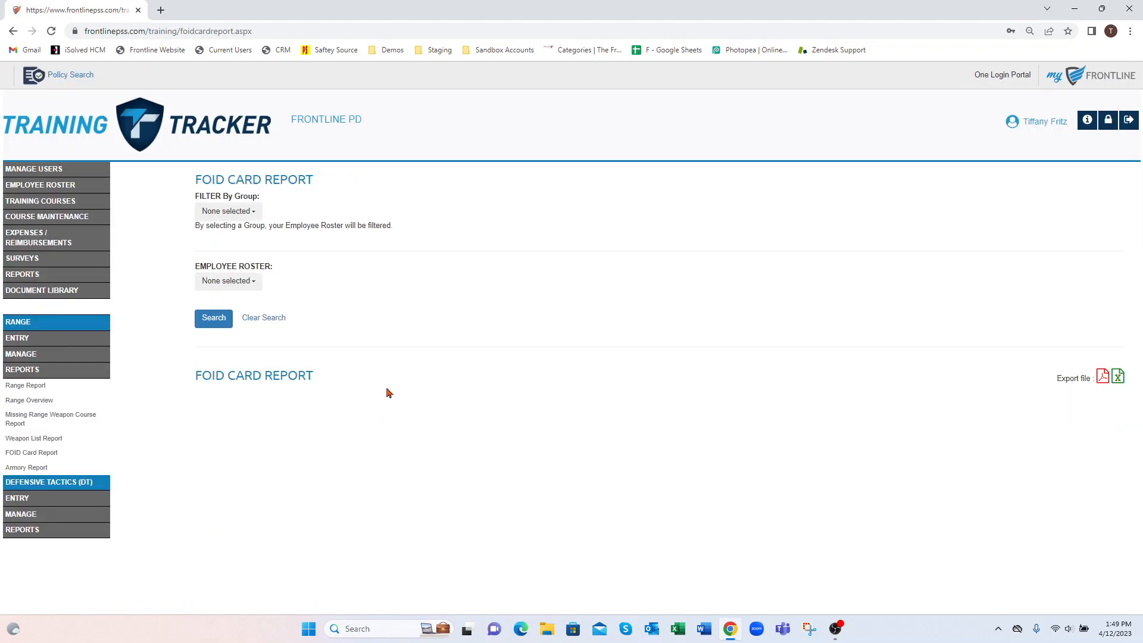
{"action": "left_click", "coordinate": [214, 321]}
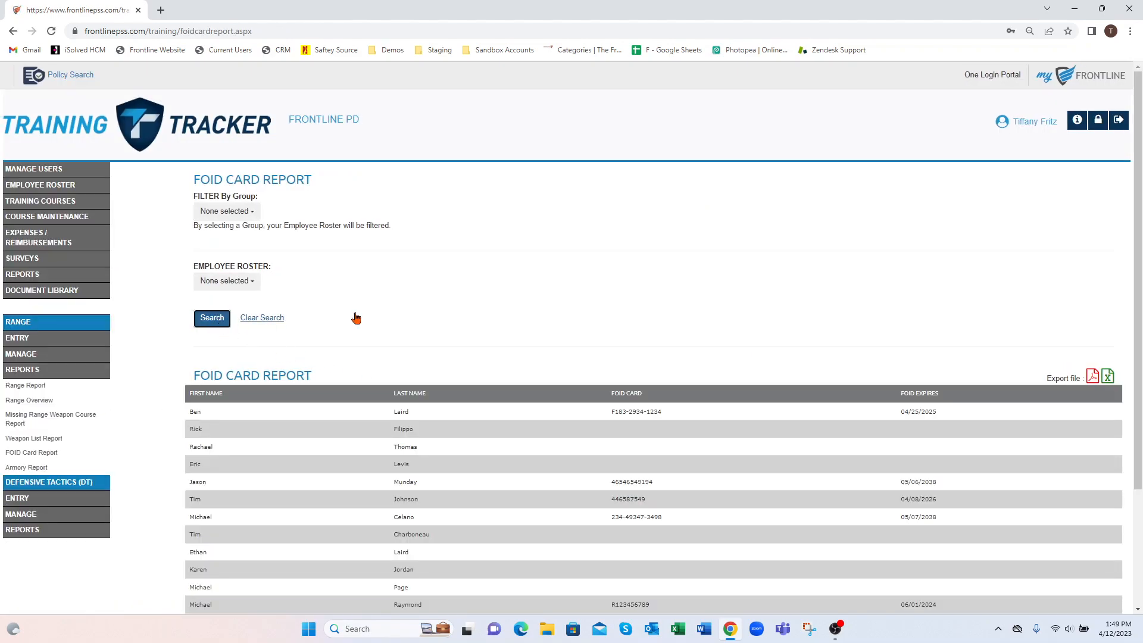
{"action": "scroll", "coordinate": [945, 466], "scroll_direction": "down", "scroll_amount": 2}
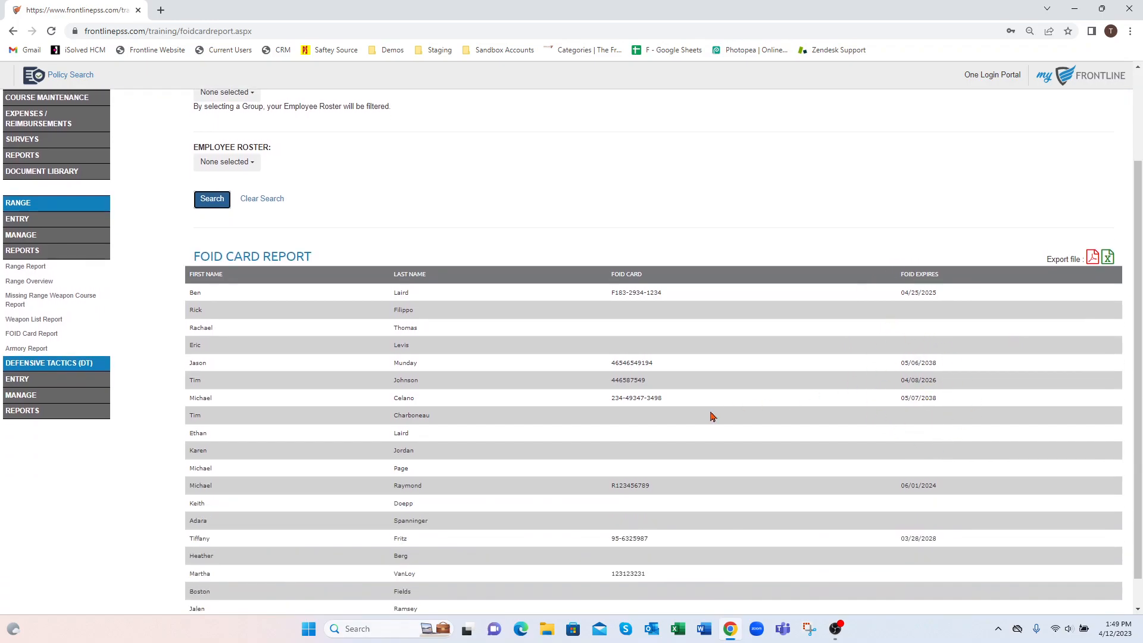
{"action": "scroll", "coordinate": [712, 417], "scroll_direction": "up", "scroll_amount": 2}
{"action": "left_click", "coordinate": [50, 468]}
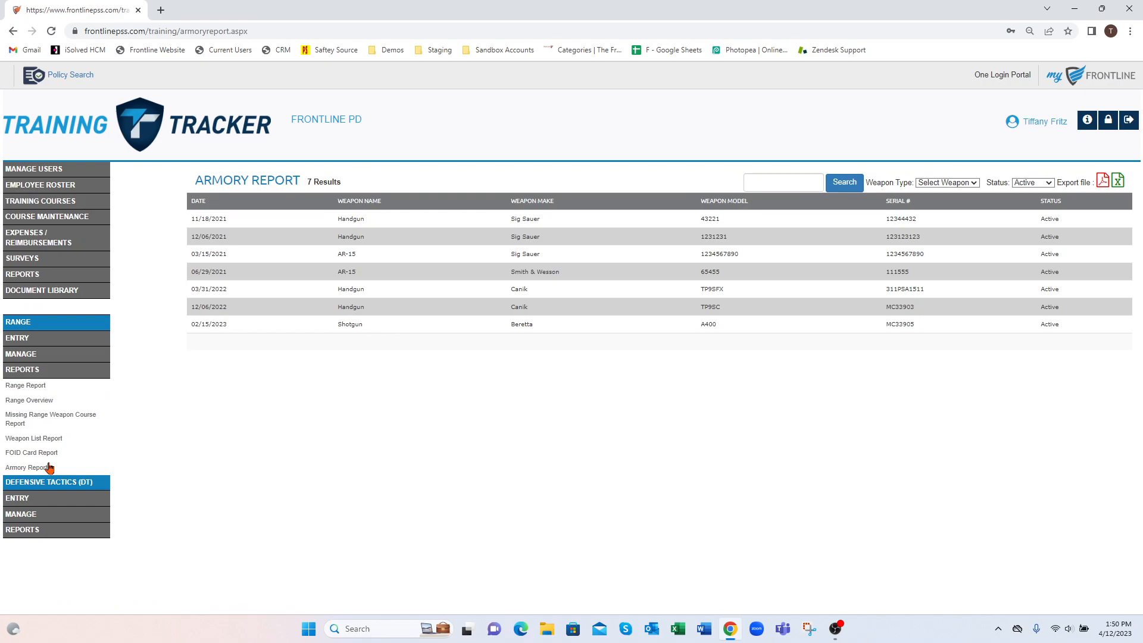